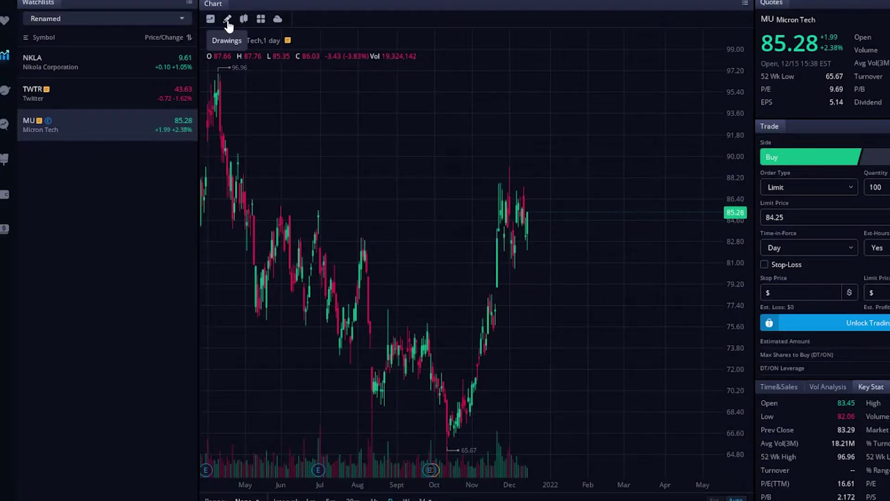
Step: Enable the drawing tools and draw a trendline from about 83.5 on 10/01/2021 up to about 97.4 in early January 2022
{"action": "left_click", "coordinate": [228, 25]}
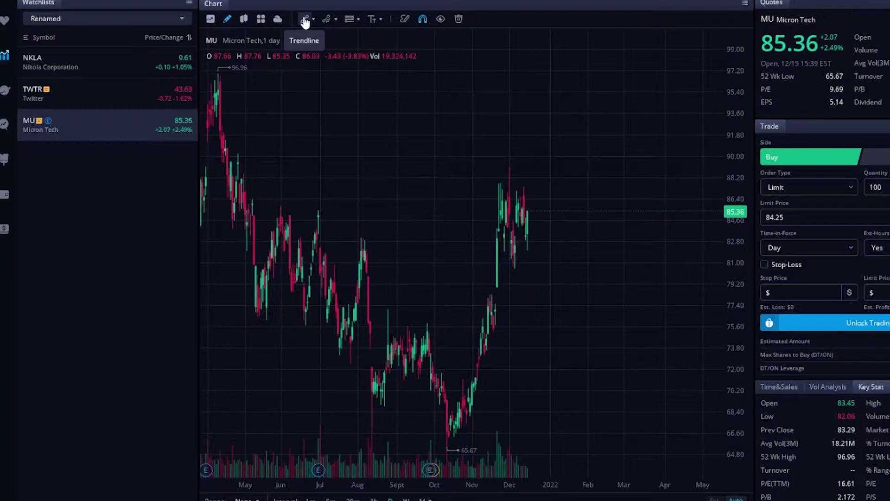
{"action": "left_click", "coordinate": [337, 21]}
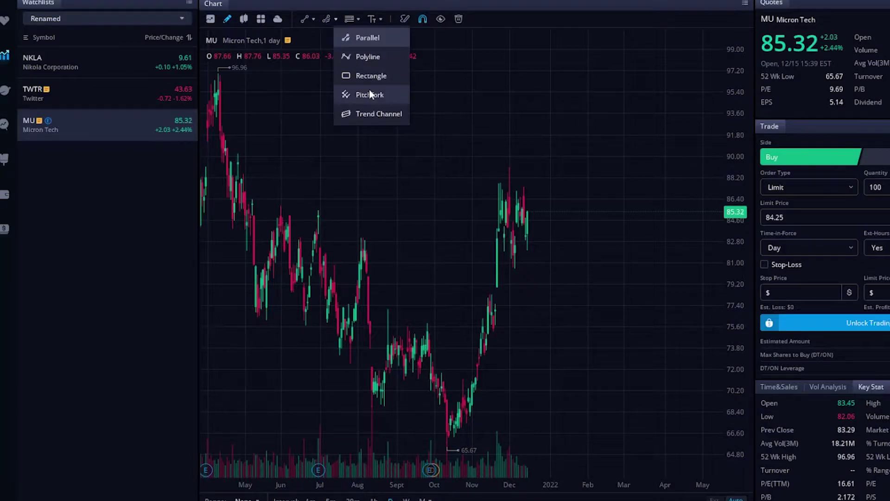
{"action": "left_click", "coordinate": [358, 19]}
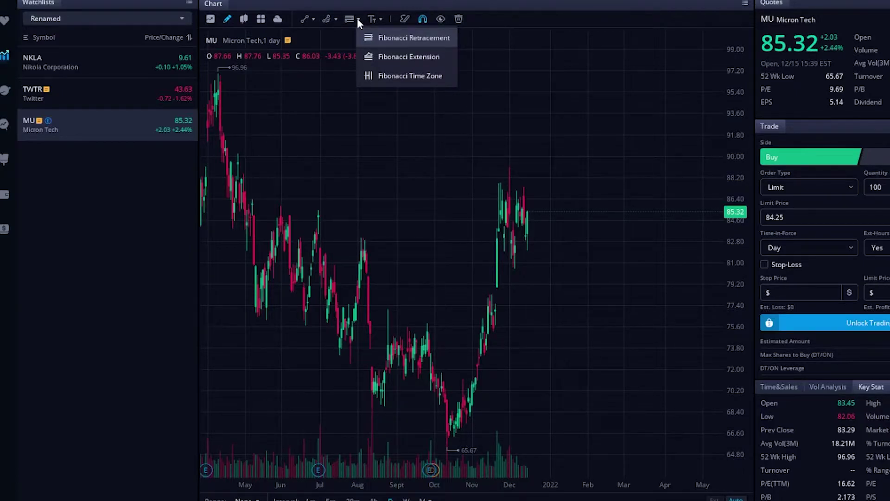
{"action": "left_click", "coordinate": [305, 19]}
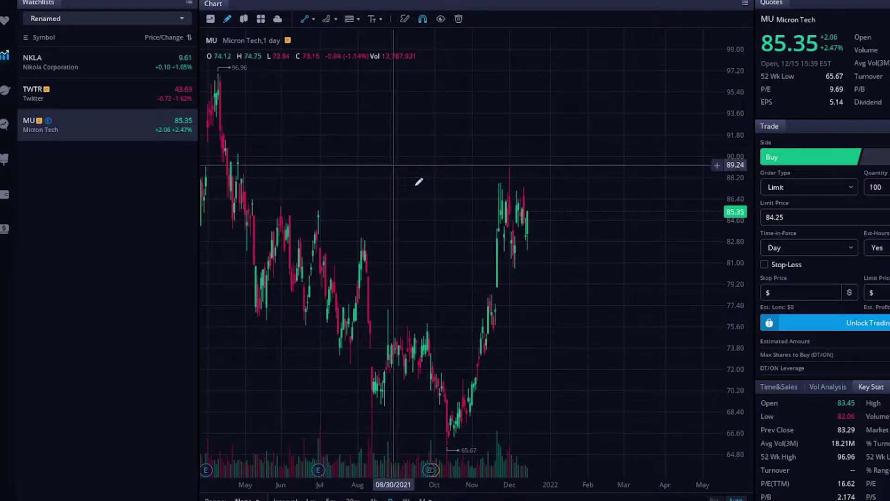
{"action": "left_click", "coordinate": [435, 233]}
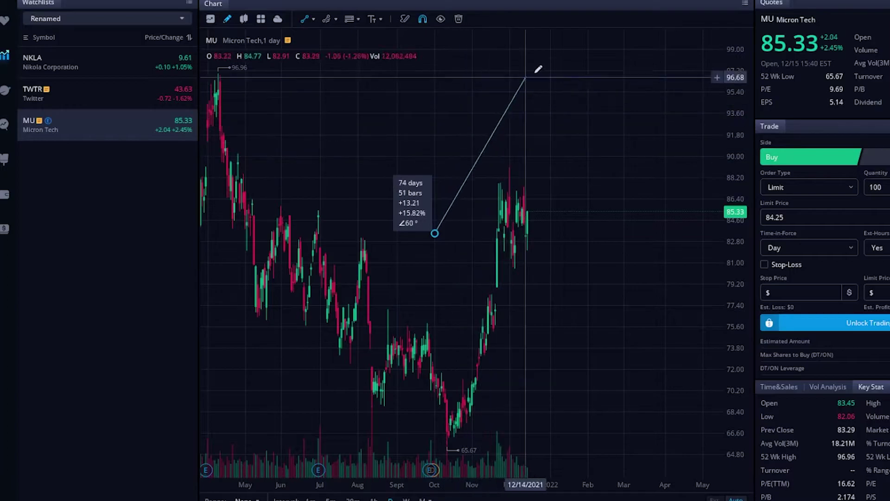
{"action": "left_click", "coordinate": [551, 69]}
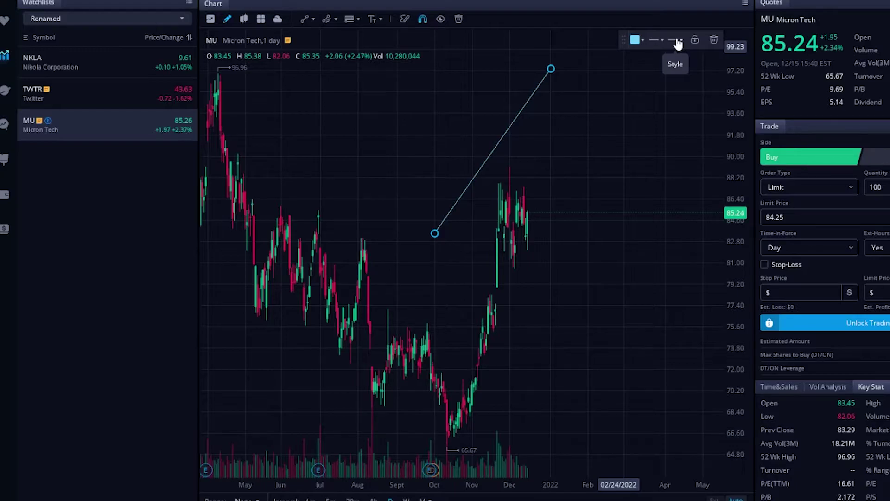
Step: Format the trendline as a purple dashed line with the second-thinnest line width
{"action": "left_click", "coordinate": [634, 40]}
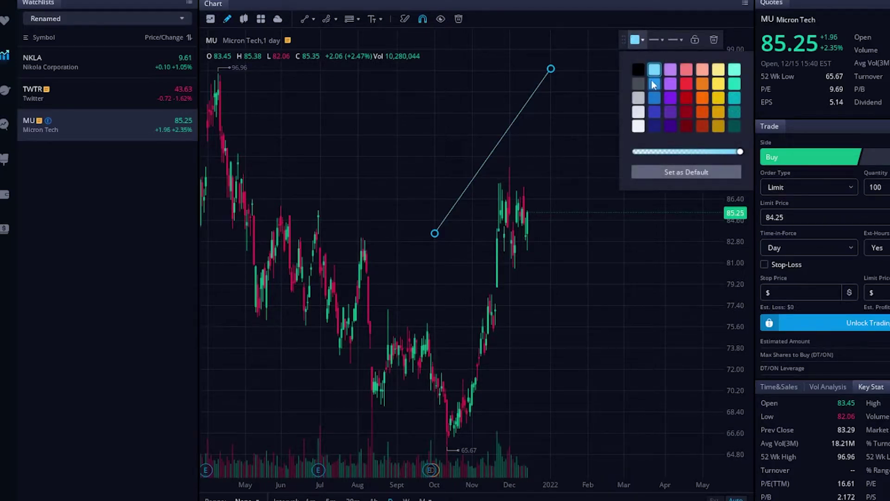
{"action": "left_click", "coordinate": [670, 96]}
{"action": "left_click", "coordinate": [656, 39]}
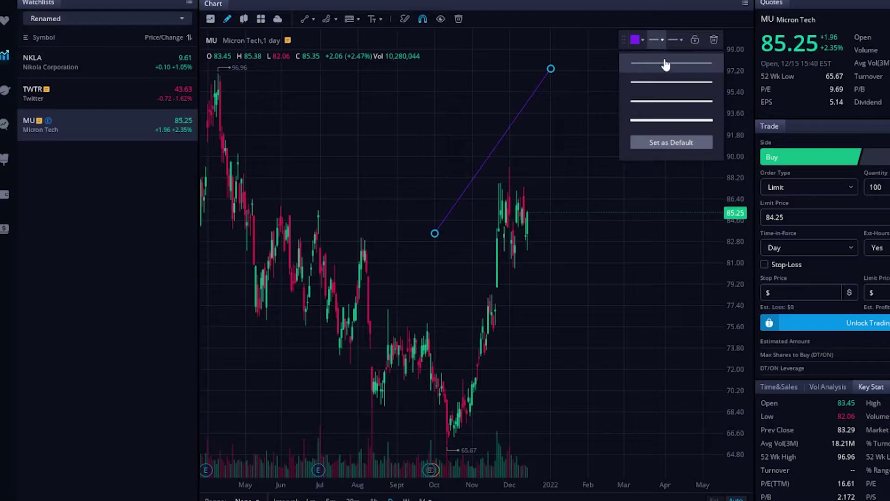
{"action": "left_click", "coordinate": [670, 82]}
{"action": "left_click", "coordinate": [675, 42]}
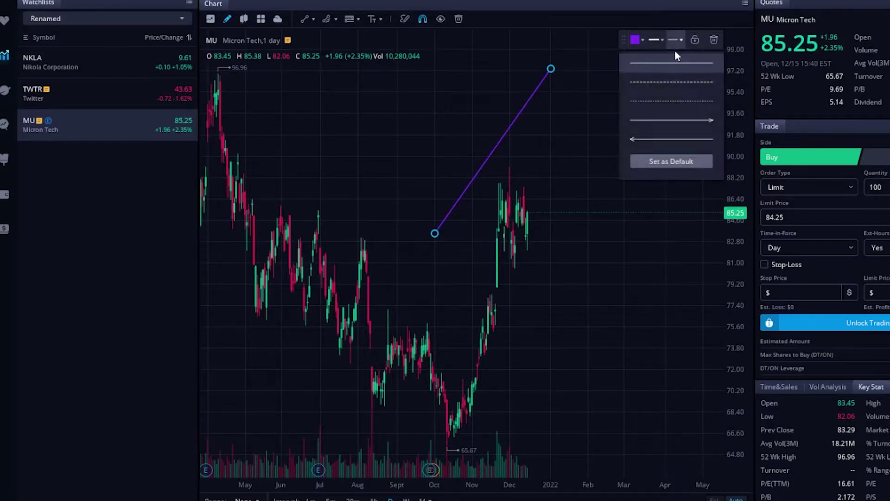
{"action": "left_click", "coordinate": [679, 82]}
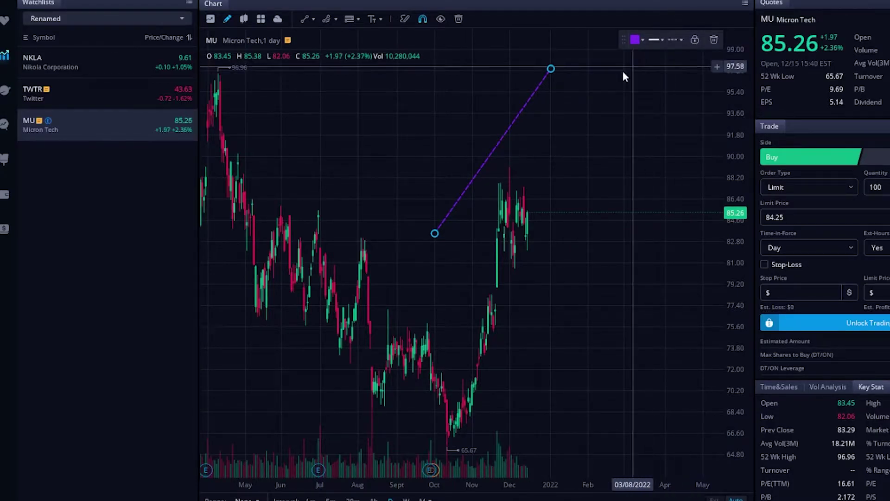
Step: Shift the trendline slightly higher and earlier on the chart, and delete it
{"action": "left_click", "coordinate": [505, 125]}
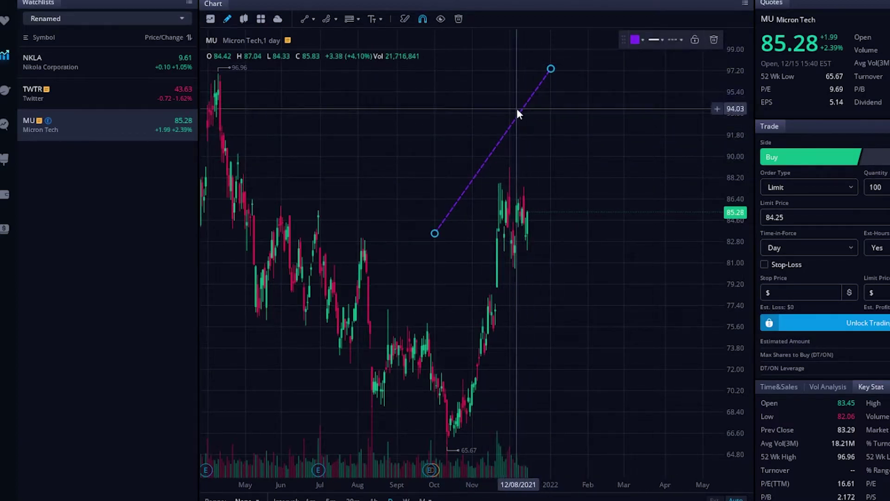
{"action": "left_click_drag", "start_coordinate": [519, 114], "coordinate": [511, 97]}
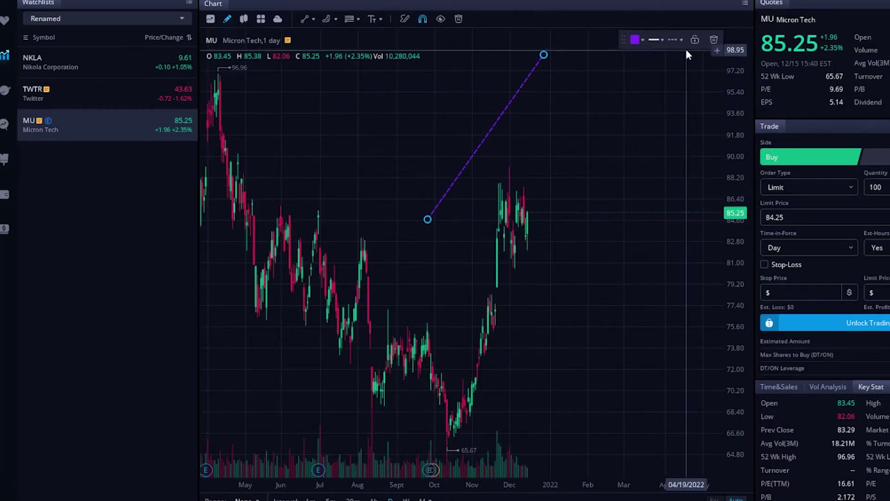
{"action": "left_click", "coordinate": [715, 41]}
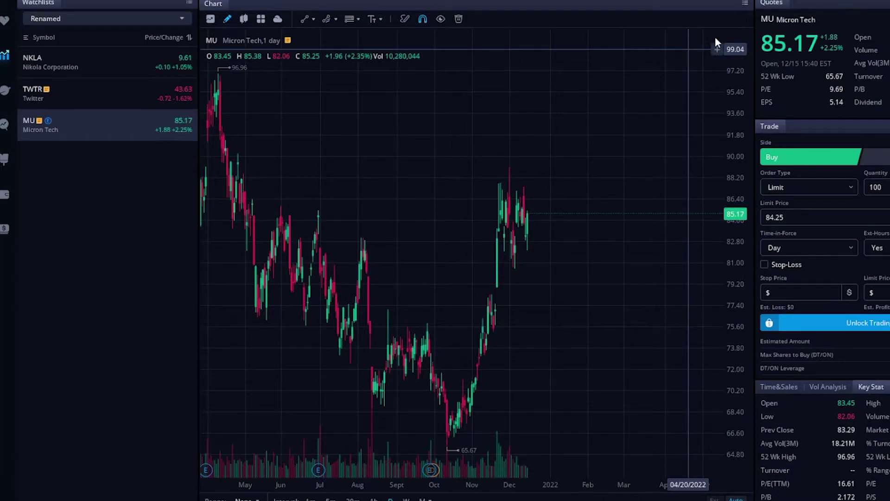
Step: Draw two horizontal lines, one near the October low at 66.10 and one at the early December high at 89.15
{"action": "left_click", "coordinate": [314, 19]}
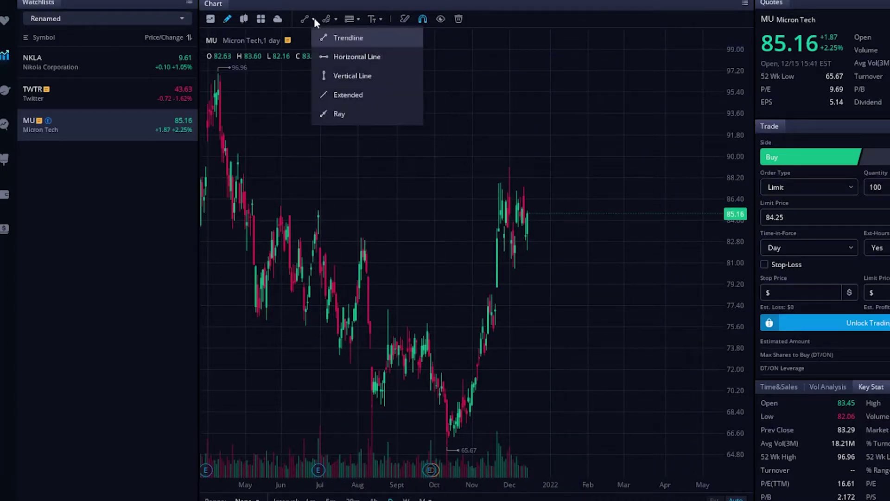
{"action": "left_click", "coordinate": [363, 59]}
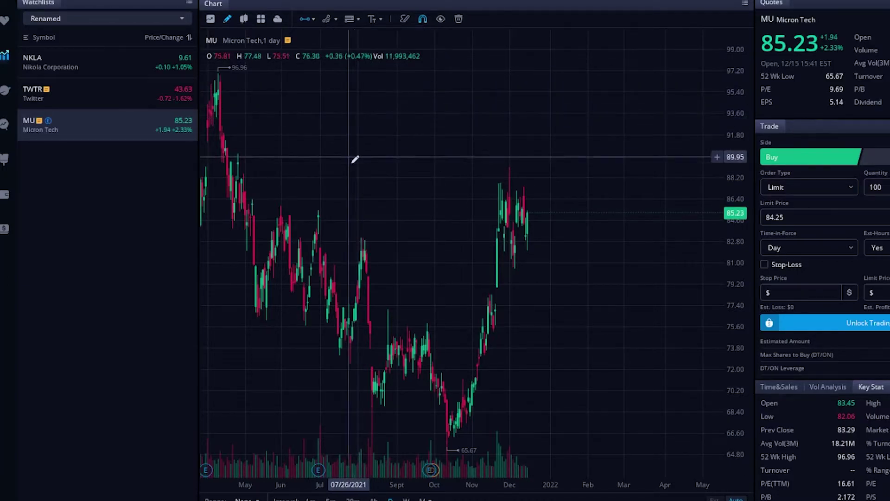
{"action": "left_click", "coordinate": [452, 439]}
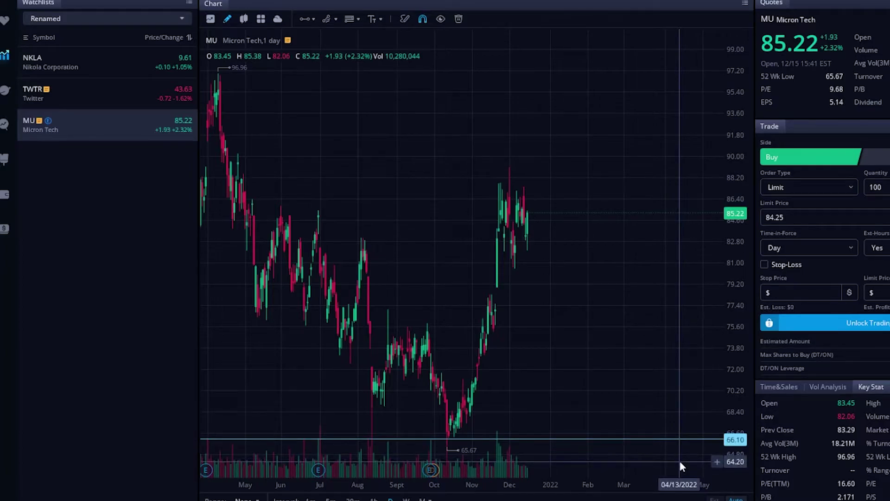
{"action": "left_click", "coordinate": [305, 19]}
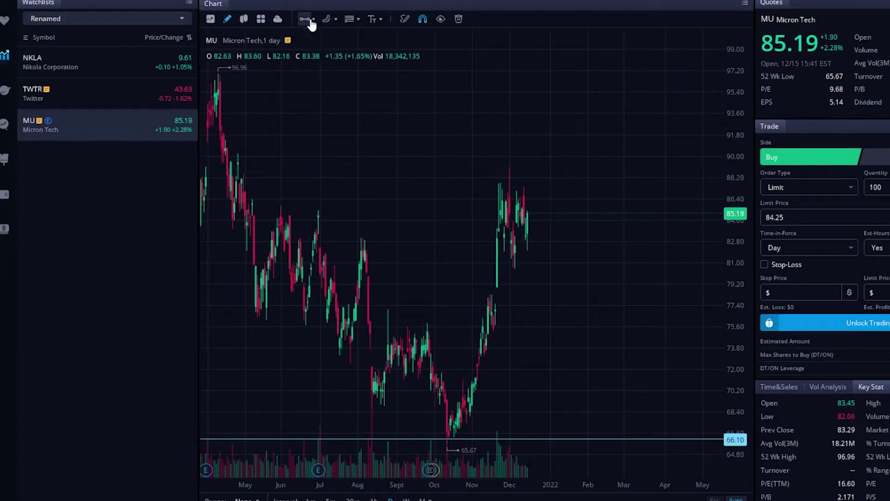
{"action": "left_click", "coordinate": [510, 166]}
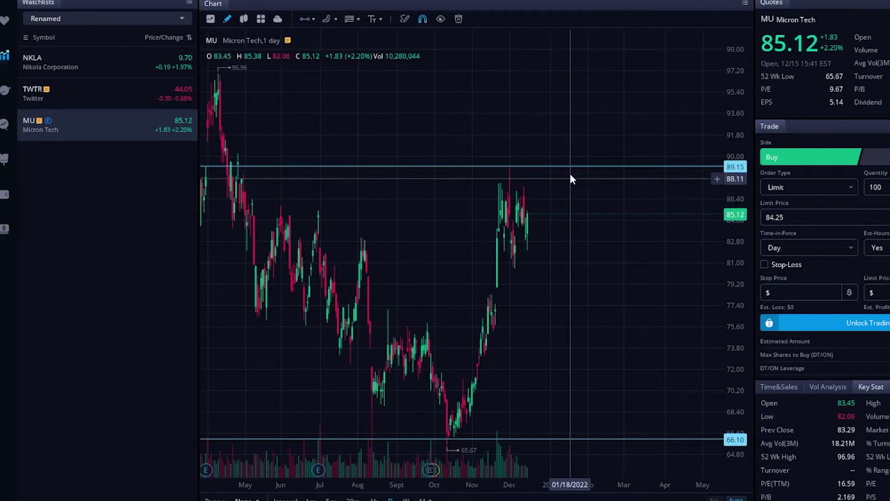
Step: Move the upper horizontal line down to about 76.51 and recolor both horizontal lines yellow
{"action": "left_click_drag", "start_coordinate": [569, 166], "coordinate": [567, 317]}
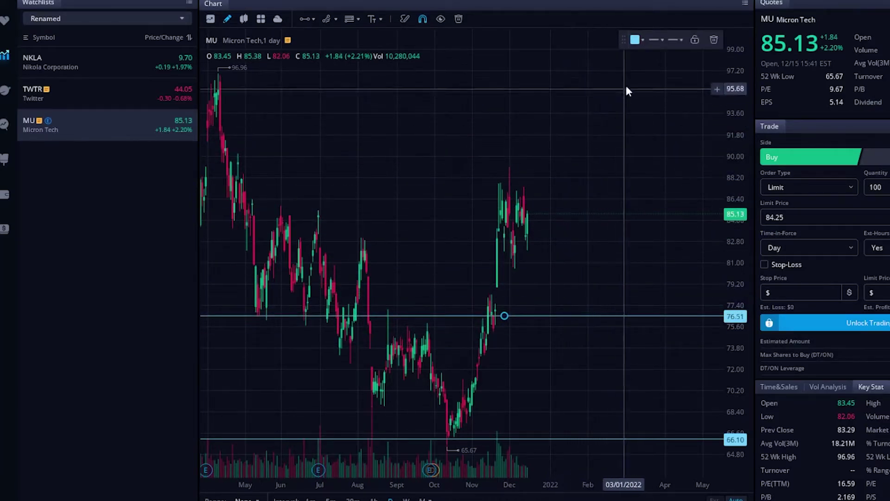
{"action": "left_click", "coordinate": [637, 45]}
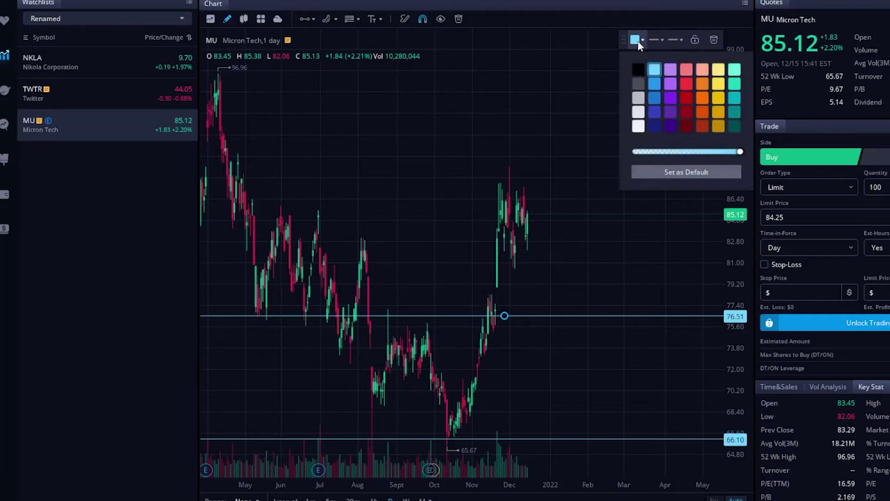
{"action": "left_click", "coordinate": [718, 84]}
{"action": "left_click", "coordinate": [612, 439]}
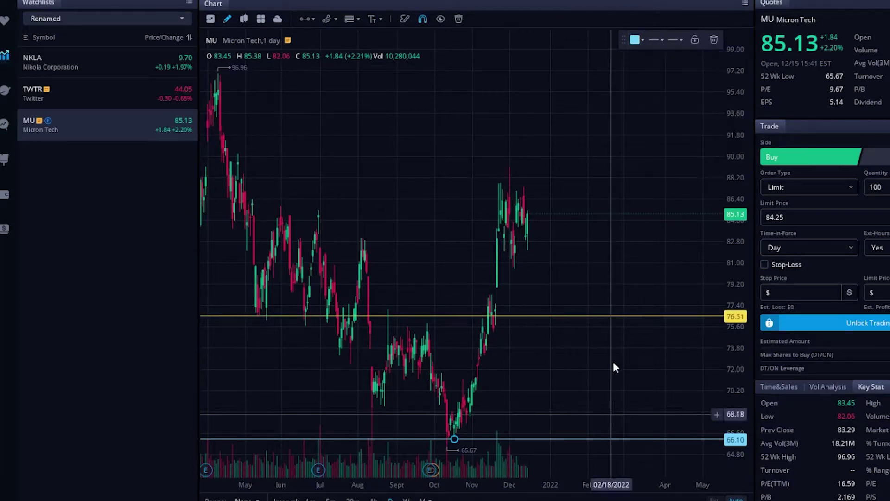
{"action": "left_click", "coordinate": [636, 41]}
{"action": "left_click", "coordinate": [720, 85]}
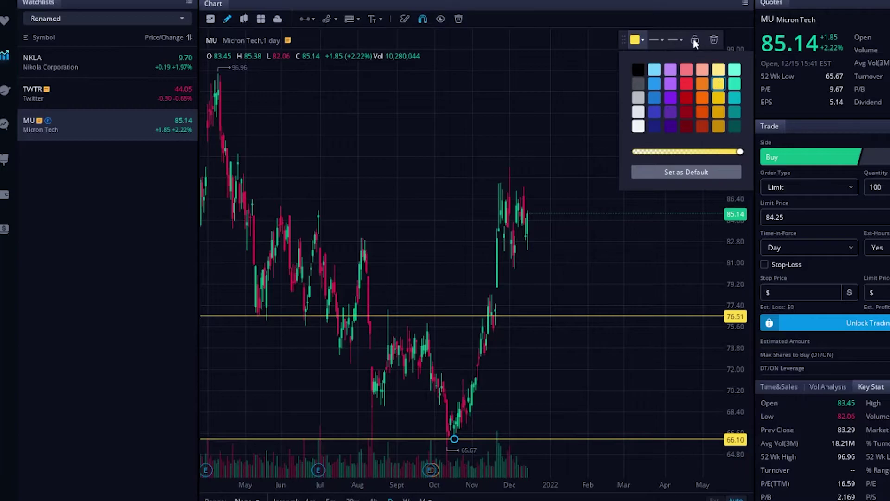
Step: Delete both yellow horizontal lines from the chart
{"action": "left_click", "coordinate": [650, 315]}
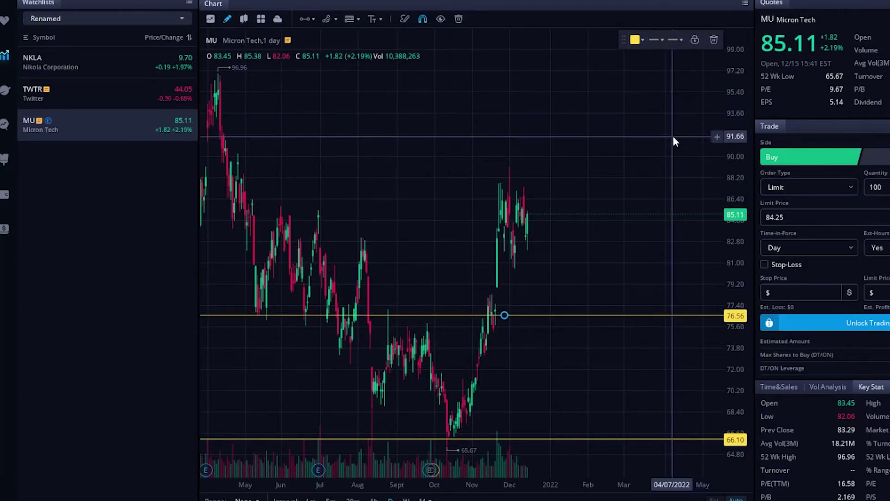
{"action": "left_click", "coordinate": [714, 39]}
{"action": "left_click", "coordinate": [631, 439]}
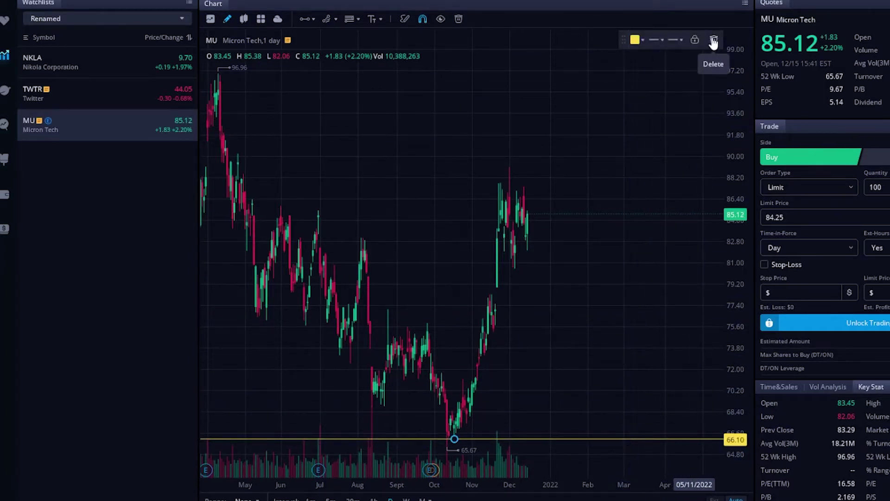
{"action": "left_click", "coordinate": [714, 39]}
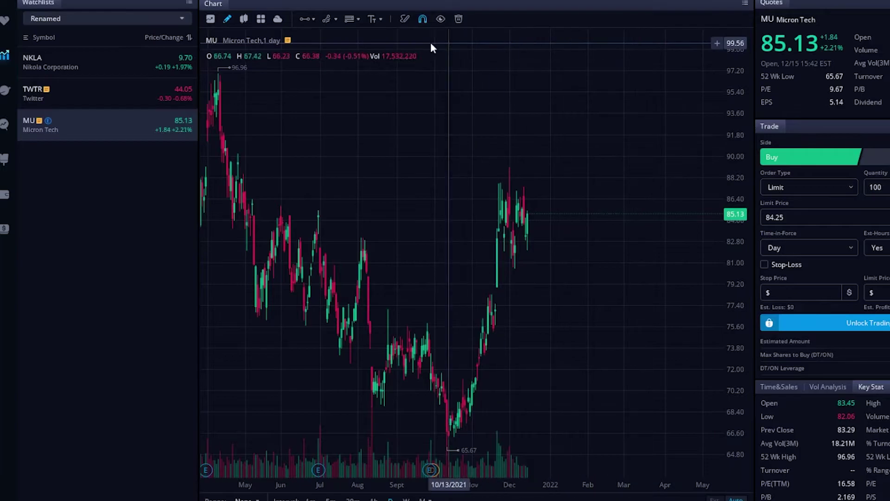
Step: Draw a parallel channel through the late September and early December highs, placing its second line below the price, and delete it
{"action": "left_click", "coordinate": [328, 21]}
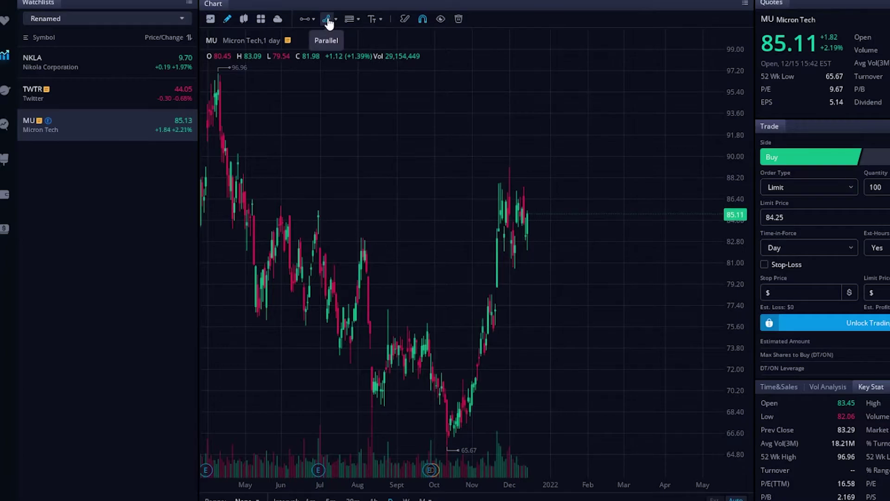
{"action": "left_click", "coordinate": [328, 21]}
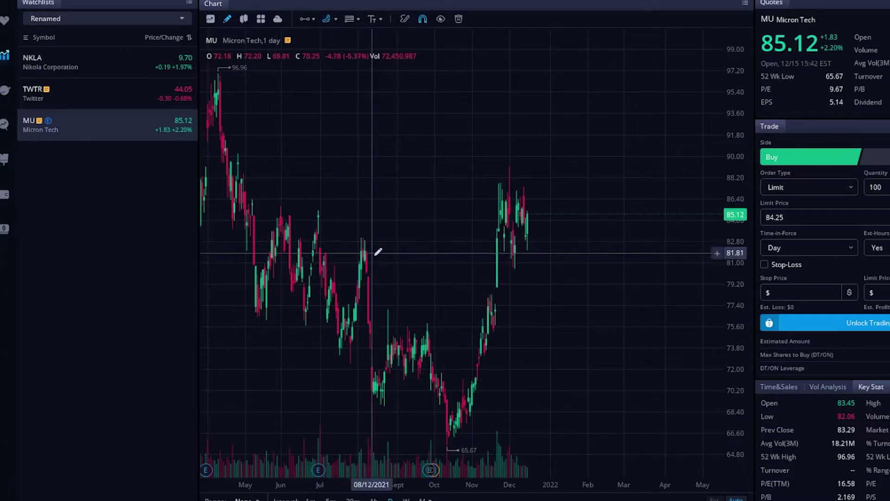
{"action": "left_click", "coordinate": [426, 323]}
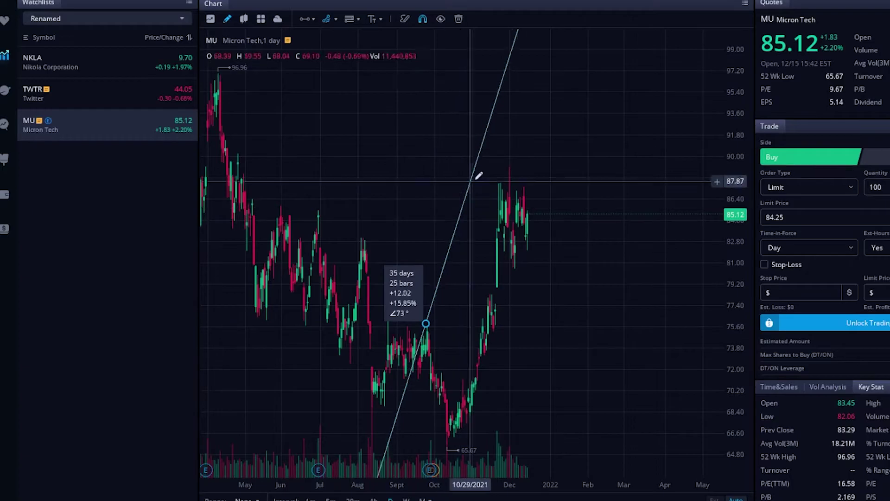
{"action": "left_click", "coordinate": [510, 167]}
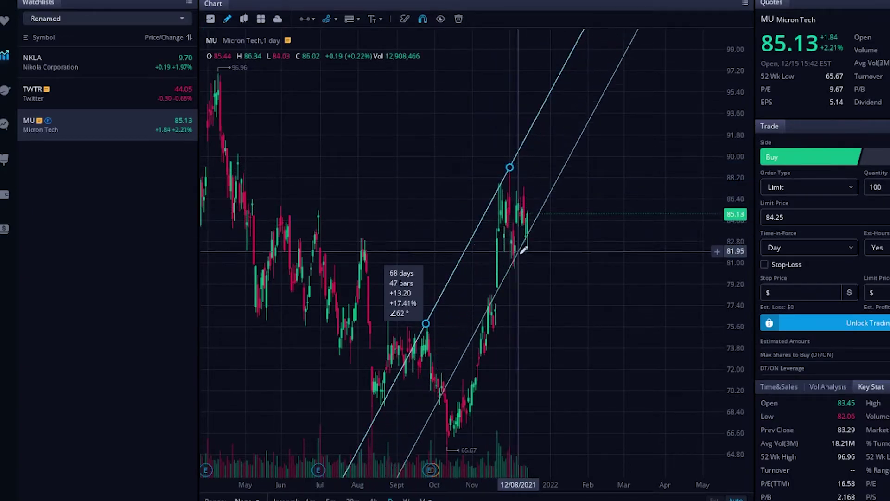
{"action": "left_click", "coordinate": [532, 312]}
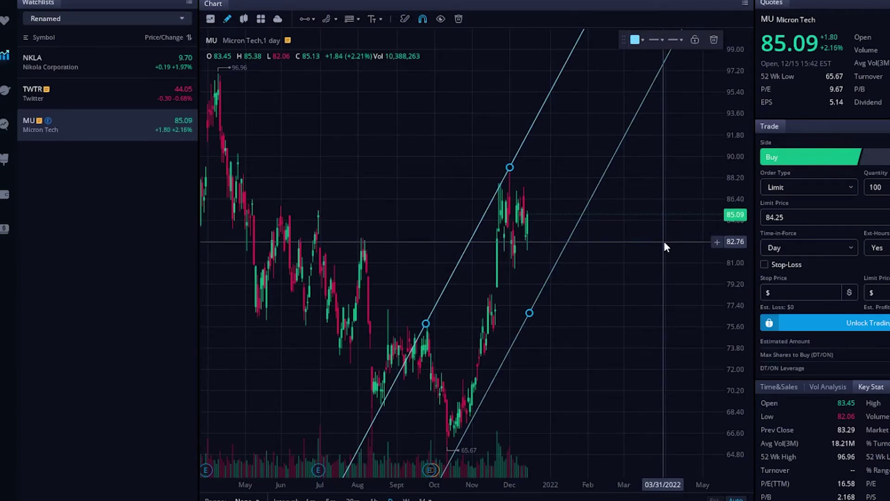
{"action": "left_click", "coordinate": [713, 39]}
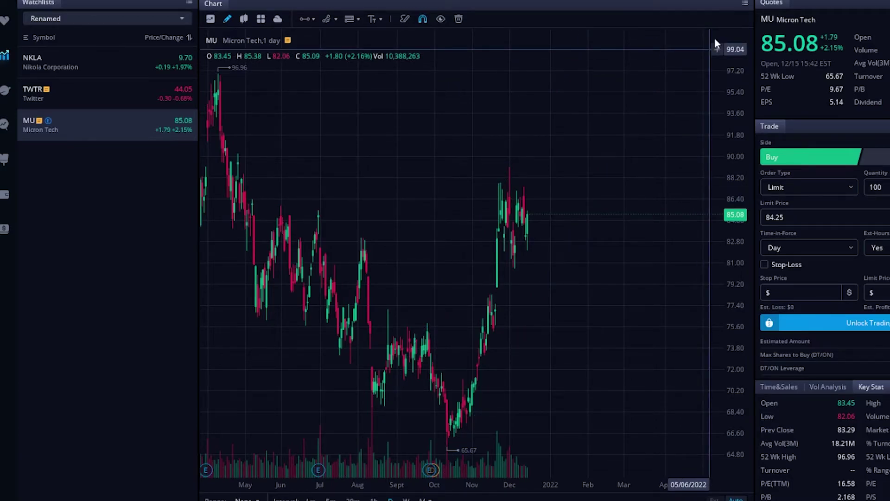
Step: Draw a rectangle around the November–December price range, from about 89.5 down to about 81.9, and color it yellow
{"action": "left_click", "coordinate": [337, 19]}
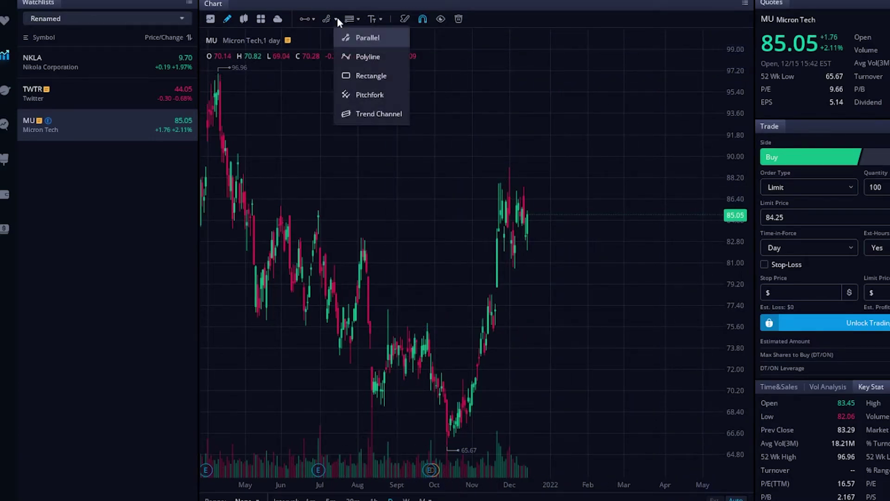
{"action": "left_click", "coordinate": [358, 77]}
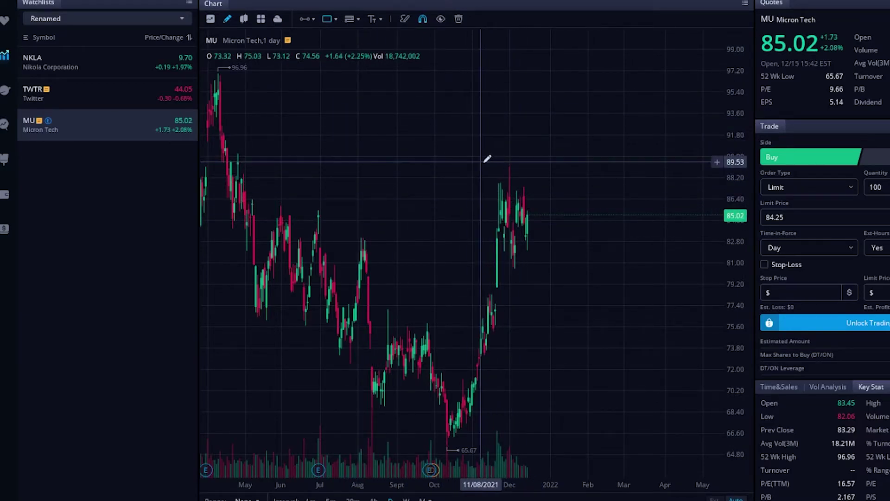
{"action": "left_click_drag", "start_coordinate": [481, 162], "coordinate": [551, 252]}
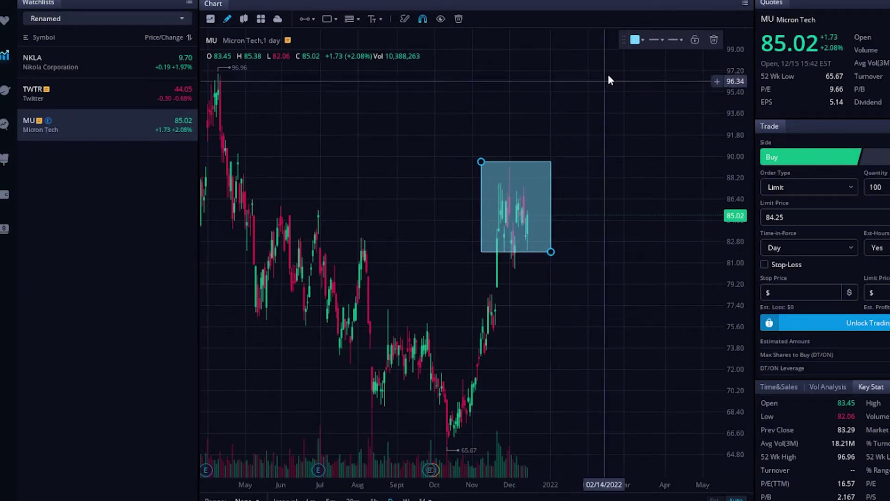
{"action": "left_click", "coordinate": [635, 40]}
{"action": "left_click", "coordinate": [718, 84]}
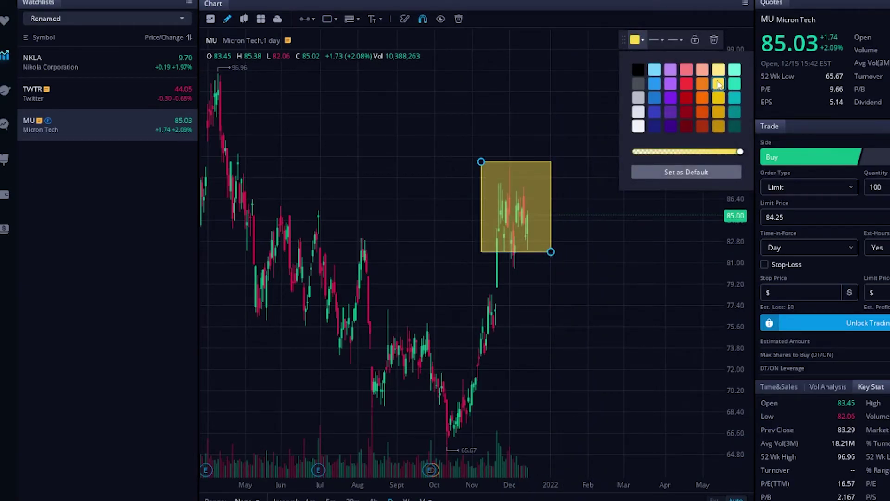
Step: Lower the yellow rectangle color's opacity to nearly fully transparent and save that style as the default
{"action": "left_click_drag", "start_coordinate": [740, 153], "coordinate": [636, 156]}
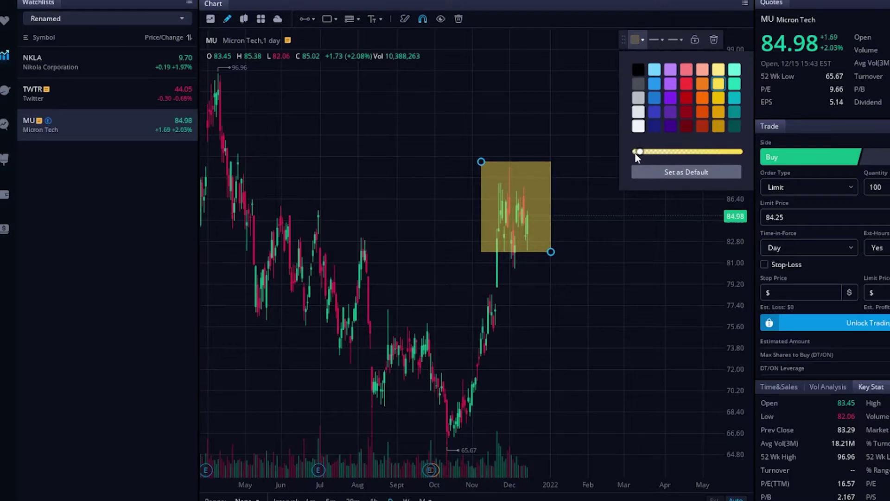
{"action": "left_click", "coordinate": [656, 172]}
{"action": "left_click", "coordinate": [653, 223]}
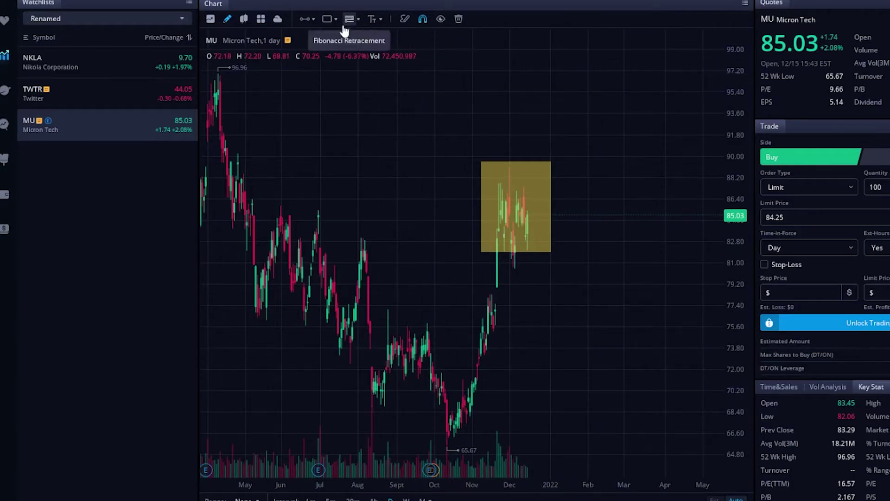
Step: Draw a second rectangle from late July to mid-September, about 85.2 down to 76.1, and delete both rectangles
{"action": "left_click", "coordinate": [327, 18]}
{"action": "mouse_move", "coordinate": [351, 213]}
{"action": "left_mouse_down"}
{"action": "mouse_move", "coordinate": [392, 308]}
{"action": "mouse_move", "coordinate": [413, 320]}
{"action": "left_mouse_up"}
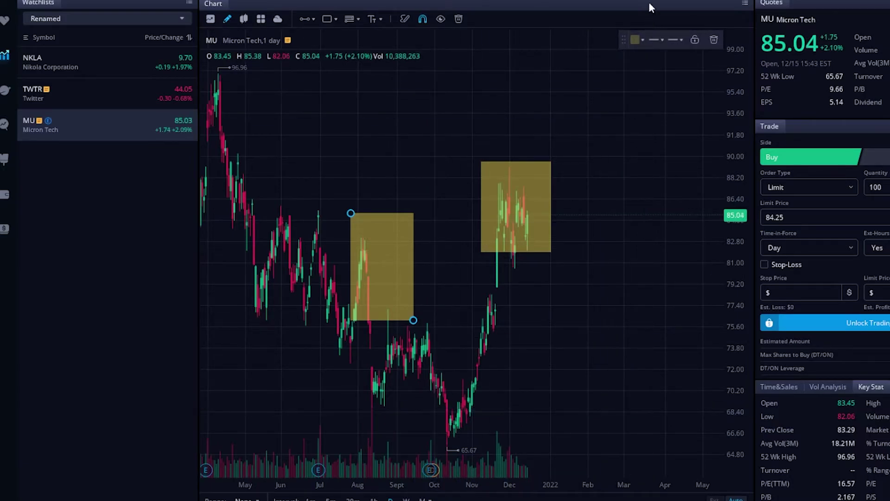
{"action": "left_click", "coordinate": [714, 39]}
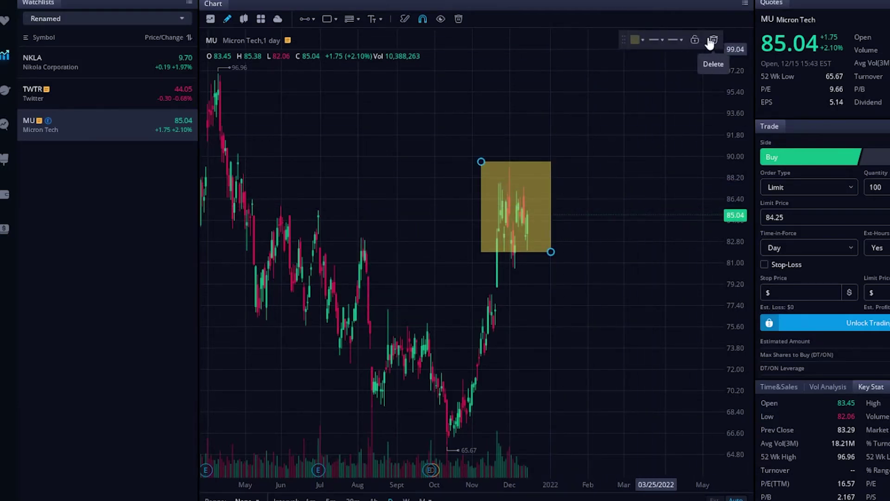
{"action": "left_click", "coordinate": [709, 39]}
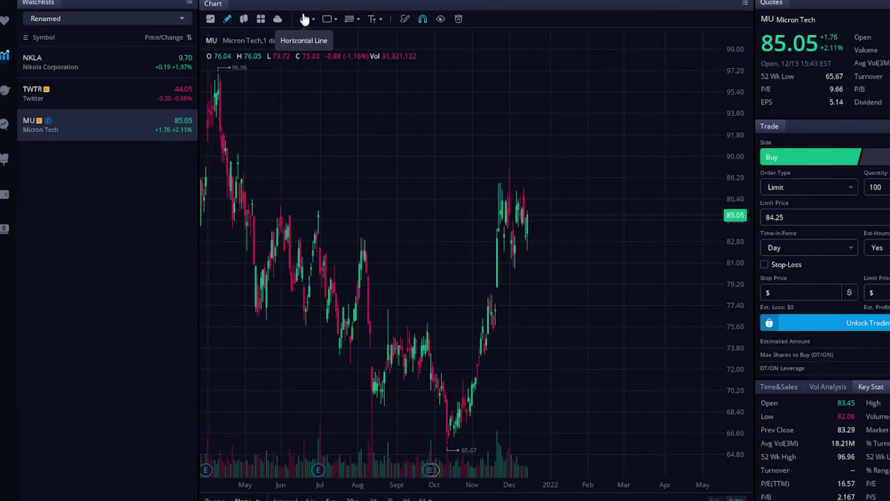
Step: Place a horizontal line at about 75.60 and draw a trend line from 78.17 in late September to about 93.8 in early December
{"action": "left_click", "coordinate": [304, 19]}
{"action": "left_click", "coordinate": [430, 322]}
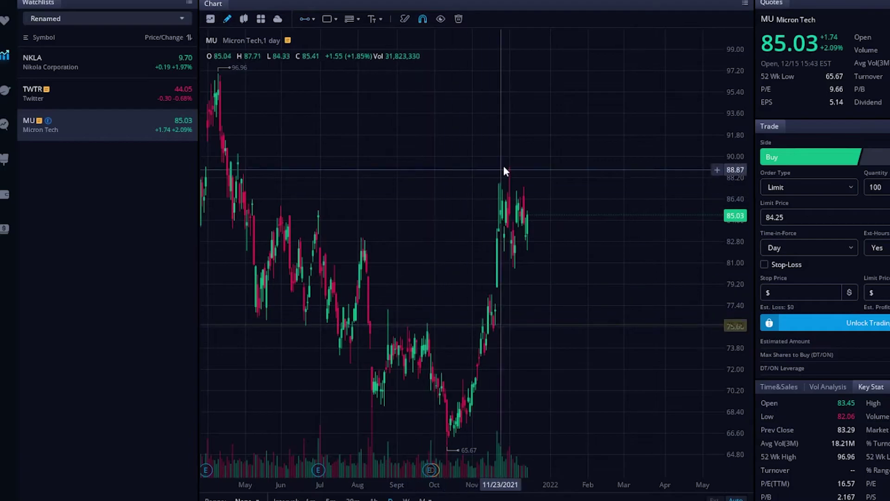
{"action": "left_click", "coordinate": [314, 19]}
{"action": "left_click", "coordinate": [324, 35]}
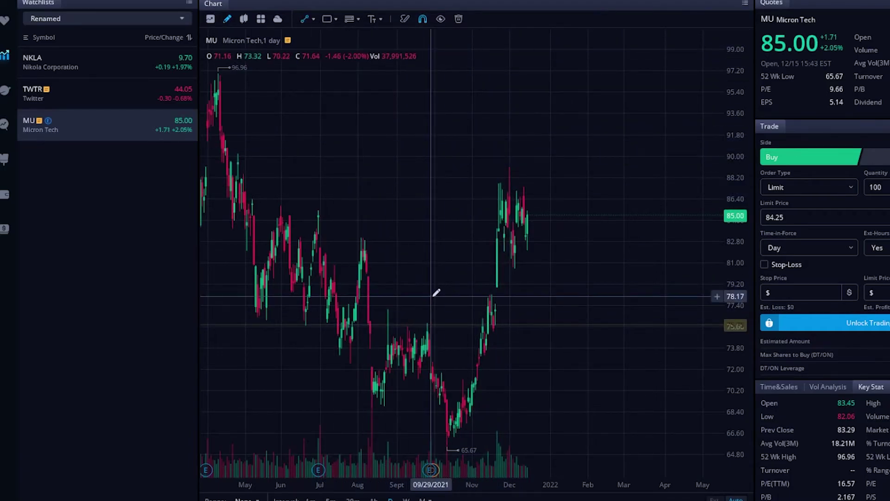
{"action": "left_click", "coordinate": [431, 296]}
{"action": "left_click", "coordinate": [515, 110]}
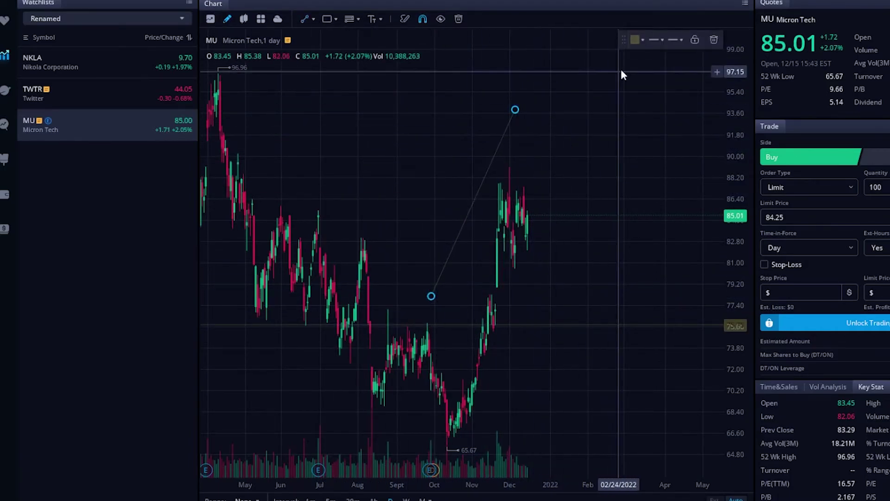
Step: Recolor the trend line dark teal at full opacity and give it a thicker line weight
{"action": "left_click", "coordinate": [636, 40]}
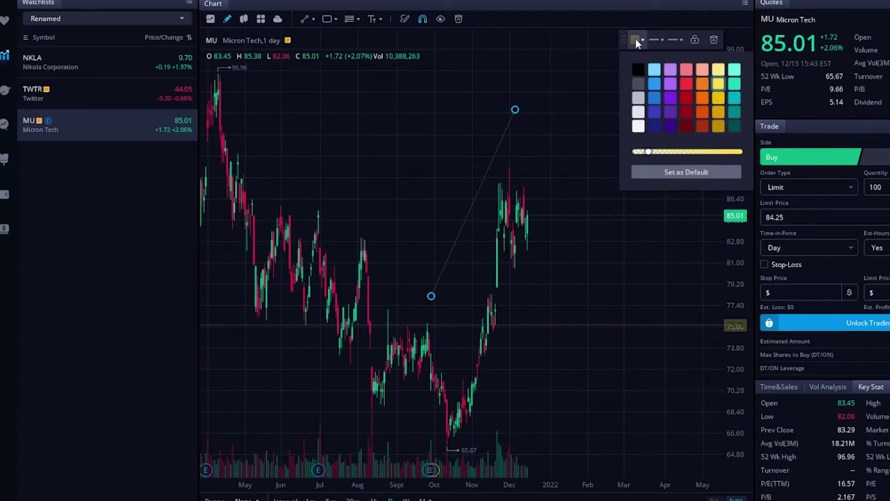
{"action": "left_click", "coordinate": [731, 114]}
{"action": "left_click_drag", "start_coordinate": [655, 152], "coordinate": [741, 152]}
{"action": "left_click", "coordinate": [660, 37]}
{"action": "left_click", "coordinate": [670, 75]}
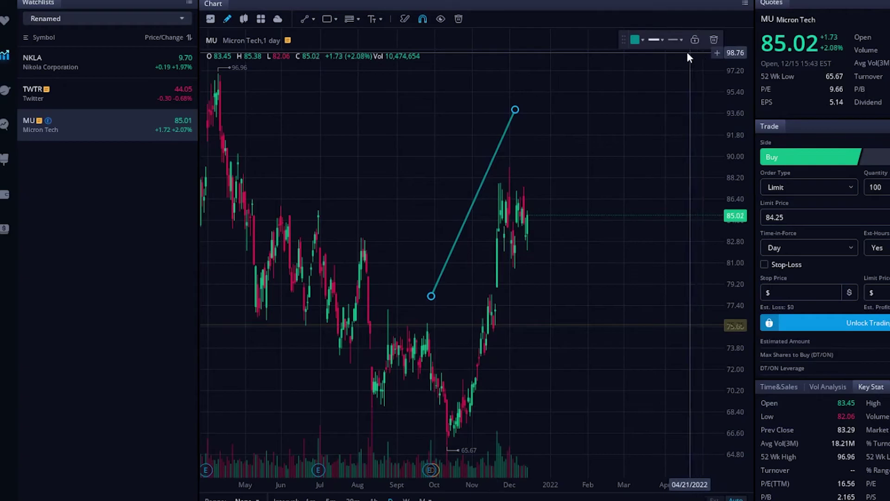
Step: Save the teal color as default and draw a second line from about 85.9 in late August to about 96.8 in mid-October
{"action": "left_click", "coordinate": [636, 39]}
{"action": "left_click", "coordinate": [686, 172]}
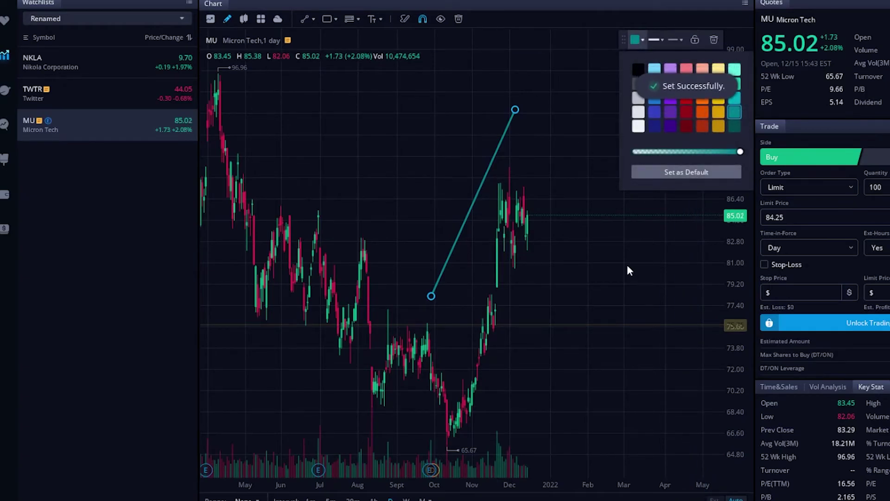
{"action": "left_click", "coordinate": [363, 230]}
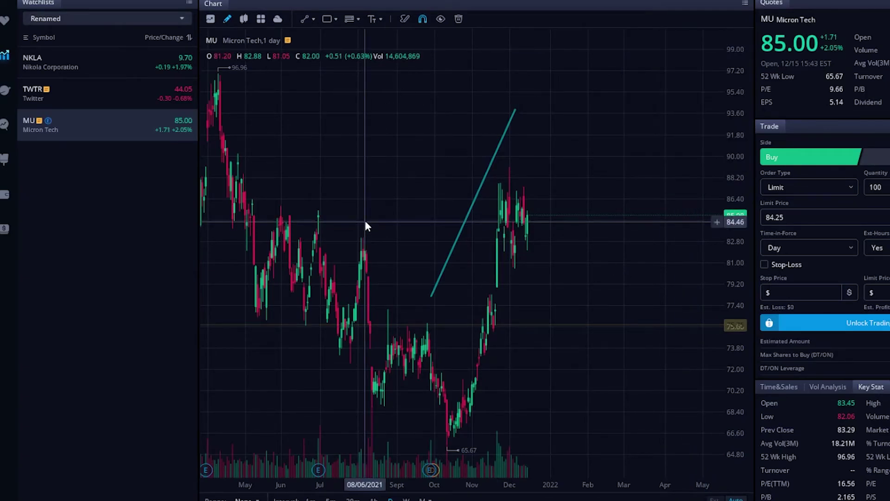
{"action": "left_click", "coordinate": [304, 19]}
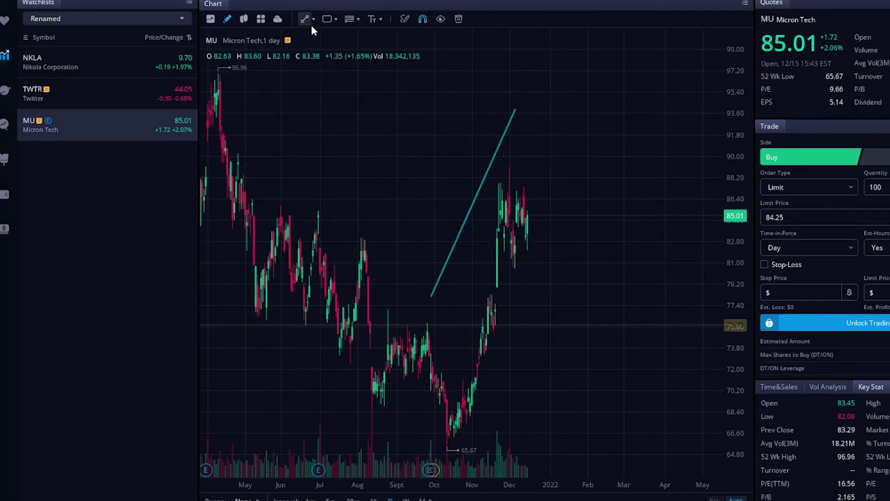
{"action": "left_click_drag", "start_coordinate": [383, 205], "coordinate": [449, 75]}
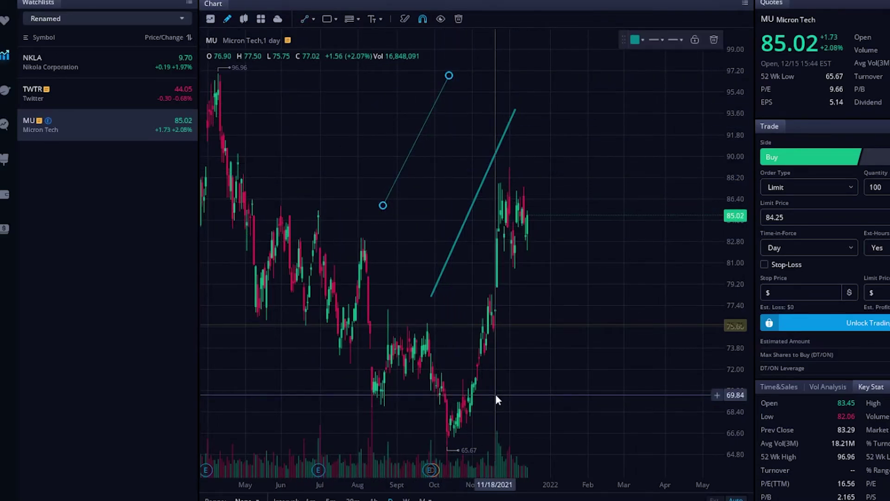
Step: Draw a Fibonacci retracement from the 96.96 April high to the 65.67 October low and delete it
{"action": "left_click", "coordinate": [358, 20]}
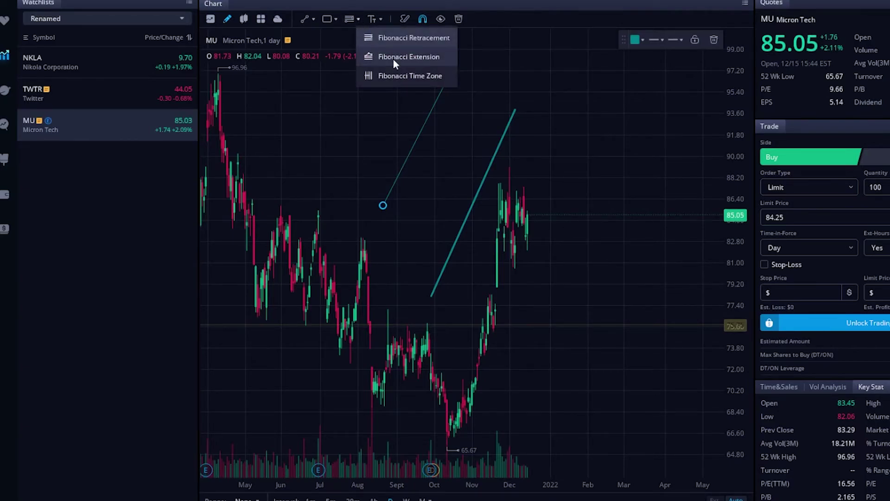
{"action": "left_click", "coordinate": [384, 37]}
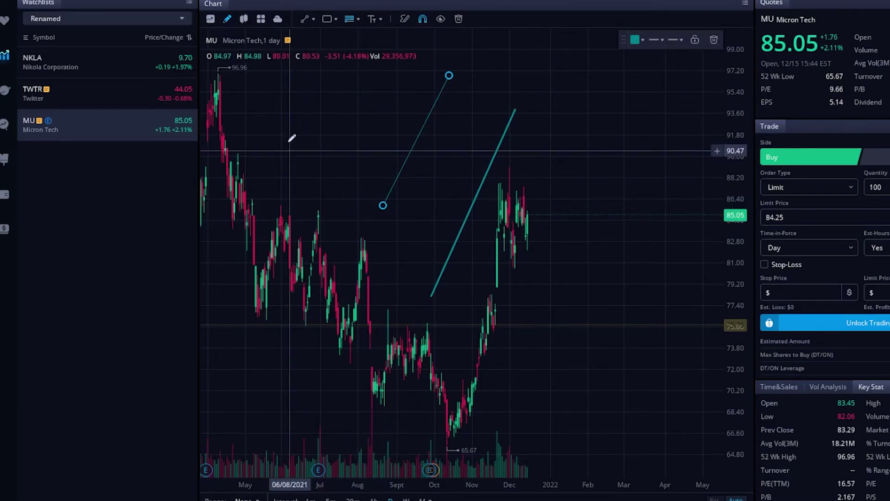
{"action": "mouse_move", "coordinate": [225, 68]}
{"action": "left_mouse_down"}
{"action": "mouse_move", "coordinate": [304, 367]}
{"action": "mouse_move", "coordinate": [445, 444]}
{"action": "left_mouse_up"}
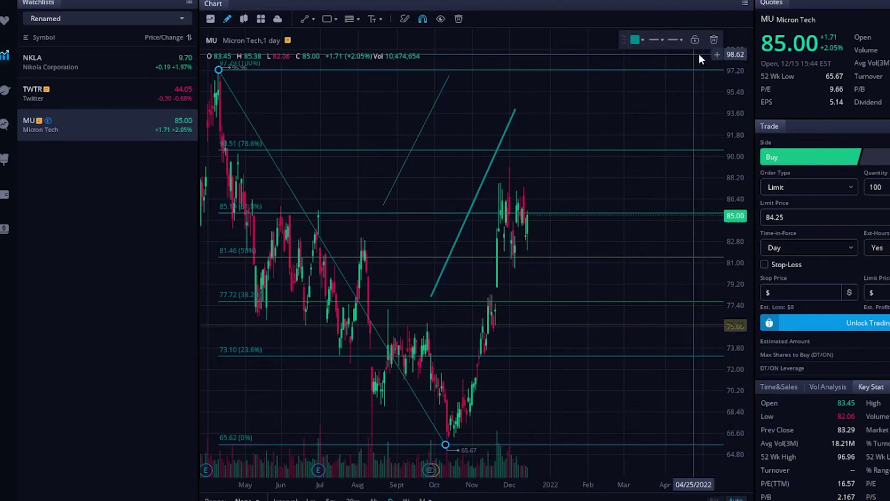
{"action": "left_click", "coordinate": [715, 40]}
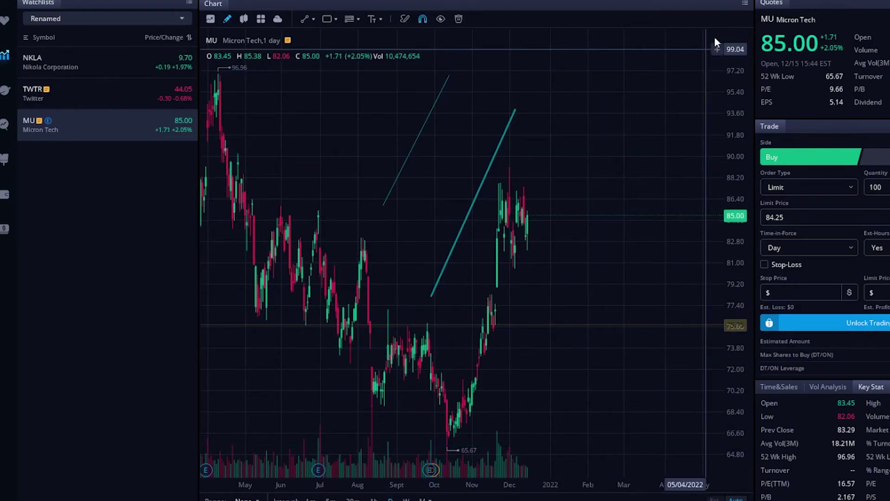
Step: Delete both teal trend lines and the faint yellow horizontal line from the chart
{"action": "left_click", "coordinate": [491, 159]}
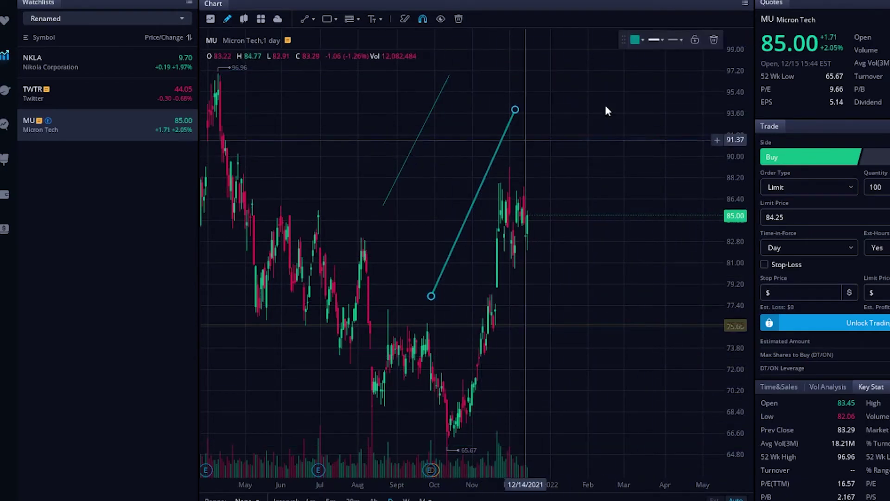
{"action": "left_click", "coordinate": [714, 39]}
{"action": "left_click", "coordinate": [427, 129]}
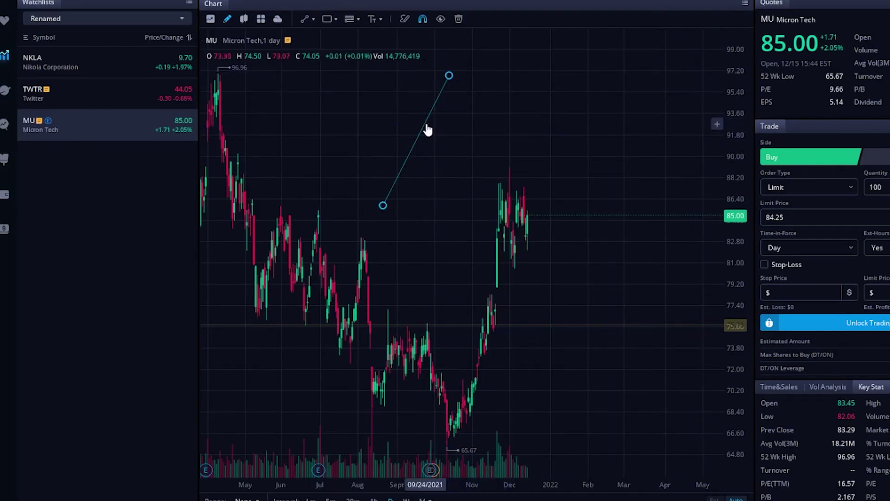
{"action": "left_click", "coordinate": [713, 37]}
{"action": "left_click", "coordinate": [599, 326]}
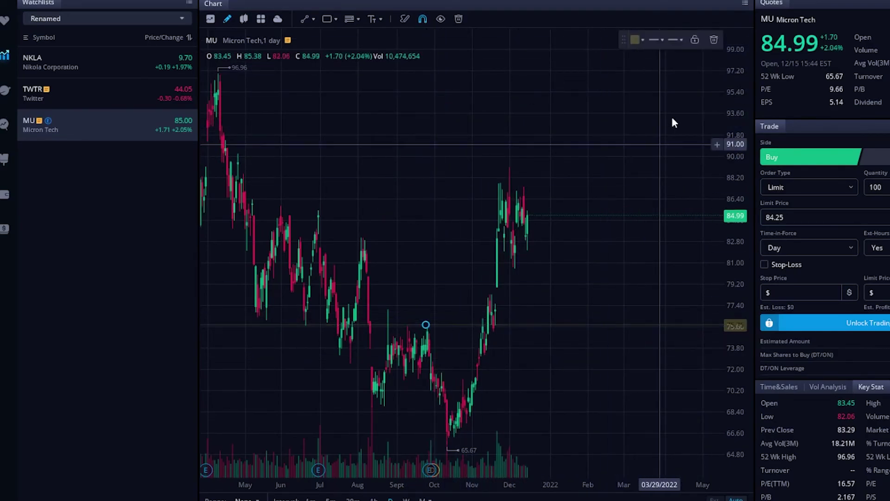
{"action": "left_click", "coordinate": [715, 39]}
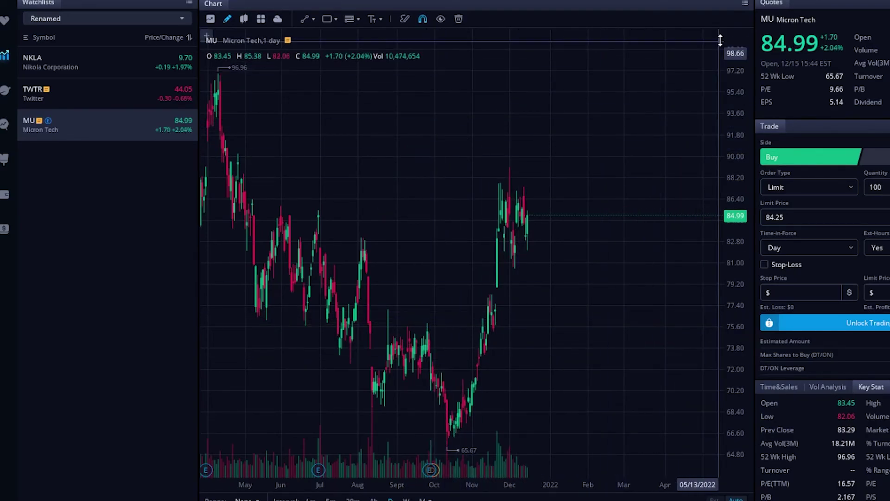
Step: Add a text label reading "buy here" above the late November prices and move it down to just above the price peaks
{"action": "left_click", "coordinate": [378, 23]}
{"action": "left_click", "coordinate": [496, 145]}
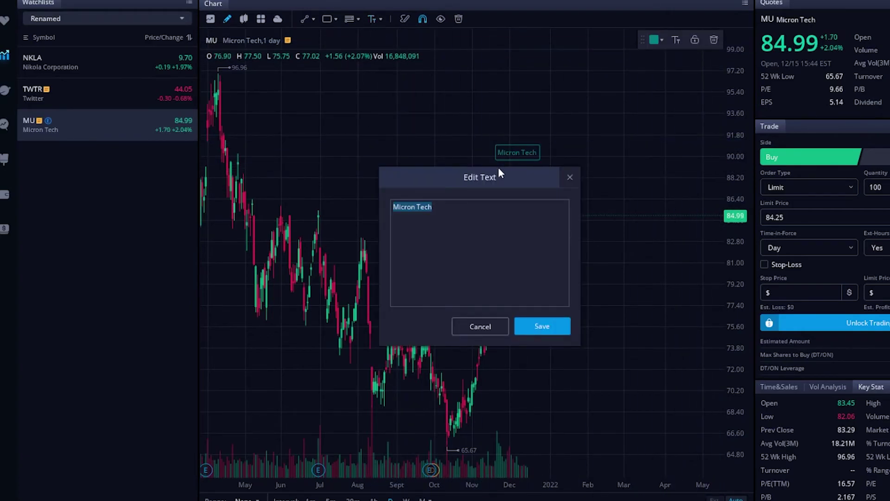
{"action": "type", "text": "buy here"}
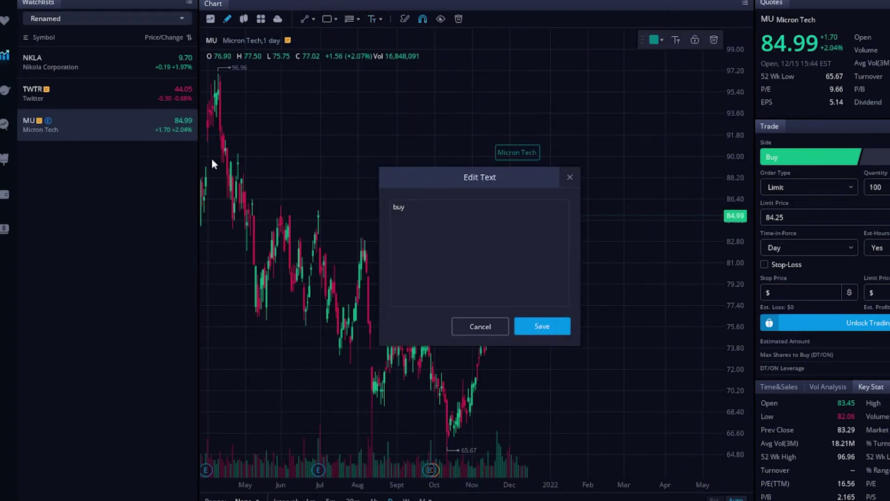
{"action": "left_click", "coordinate": [541, 324]}
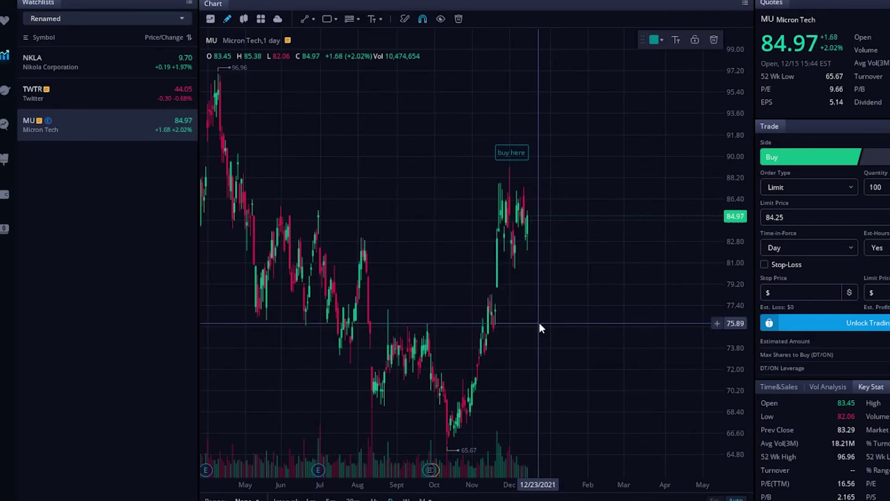
{"action": "mouse_move", "coordinate": [519, 154]}
{"action": "left_mouse_down"}
{"action": "mouse_move", "coordinate": [521, 175]}
{"action": "mouse_move", "coordinate": [547, 213]}
{"action": "mouse_move", "coordinate": [520, 170]}
{"action": "left_mouse_up"}
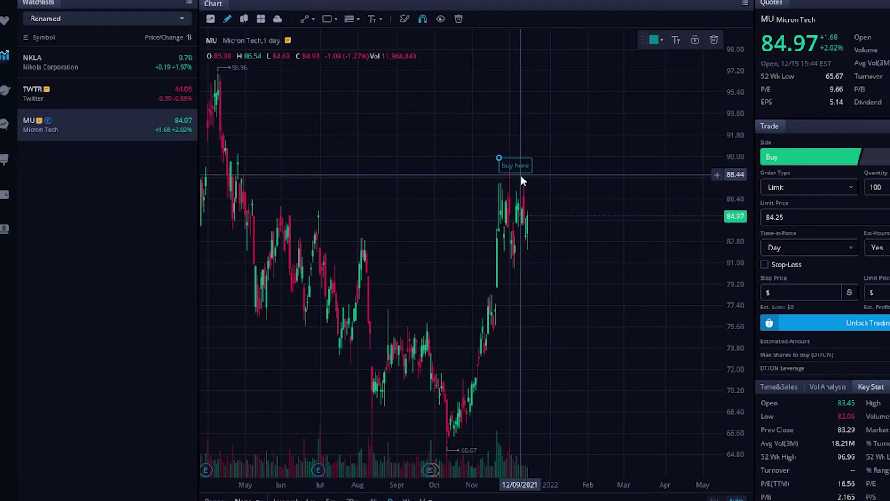